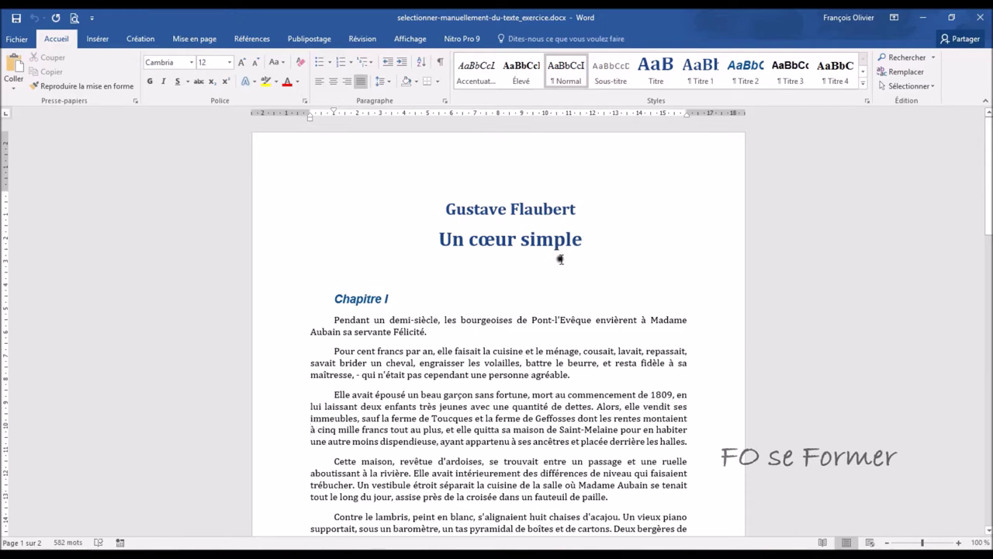
- Select 'simple', then Ctrl-add 'cuisine' and 'Toucques', and colour all three words red
click(520, 240)
drag(519, 239, 563, 243)
drag(563, 243, 586, 253)
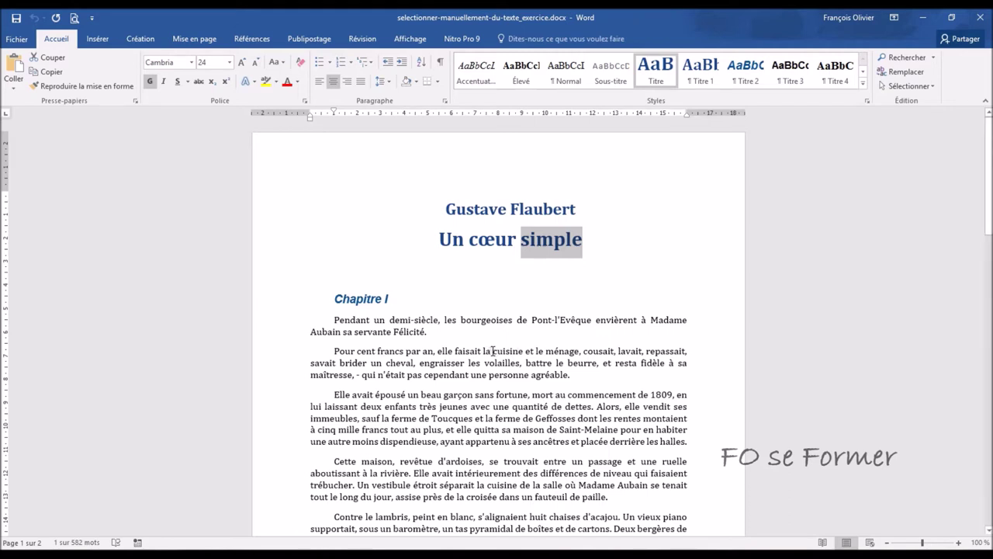
drag(492, 351, 524, 351)
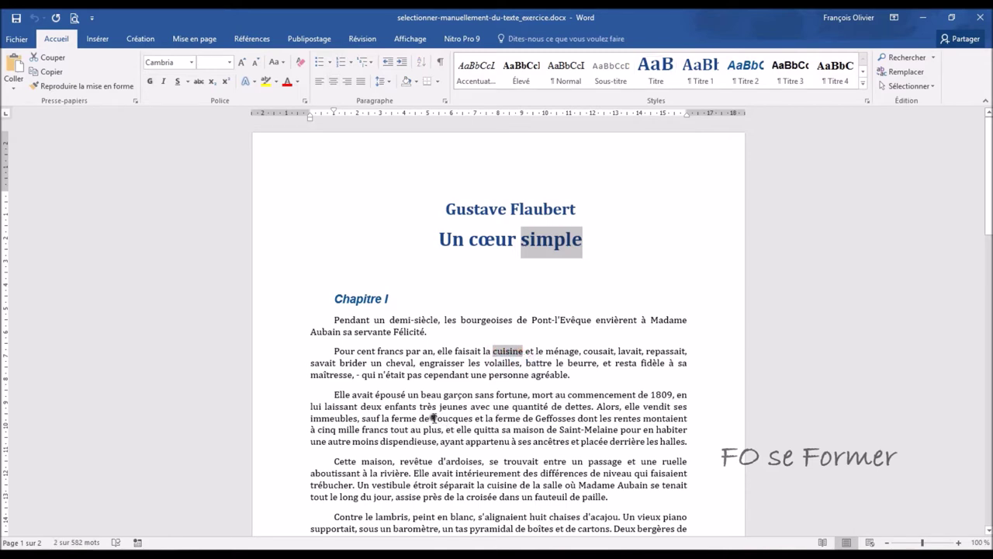
drag(433, 418, 474, 417)
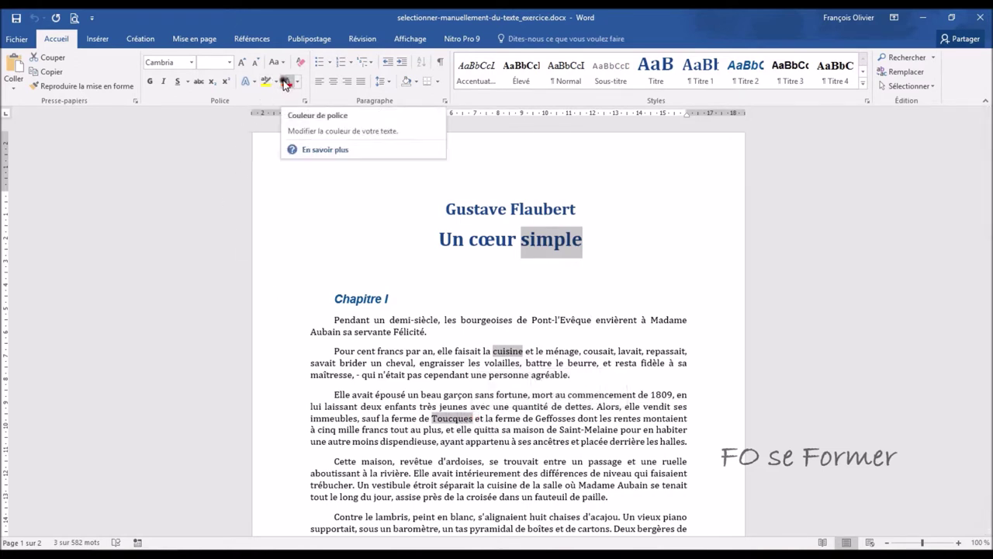
click(286, 83)
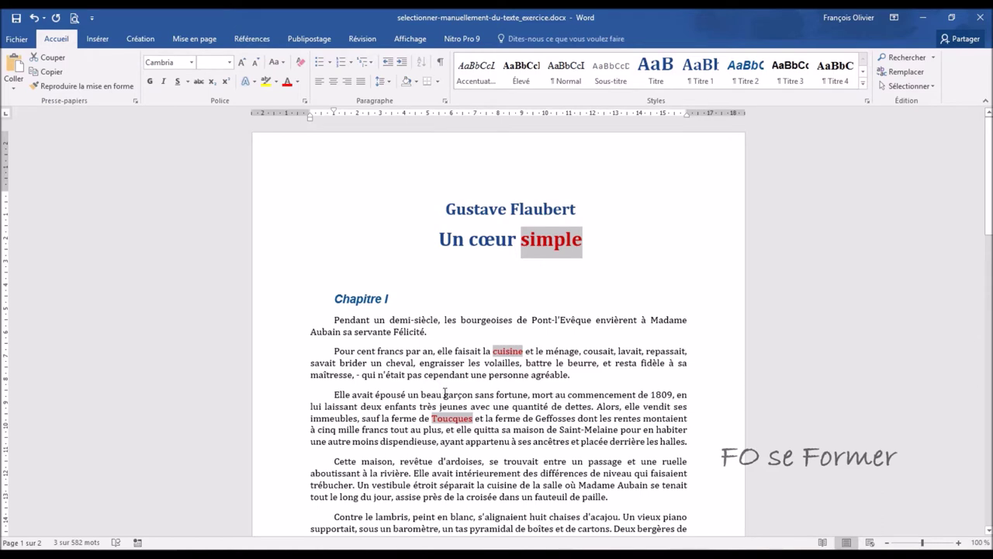
click(487, 319)
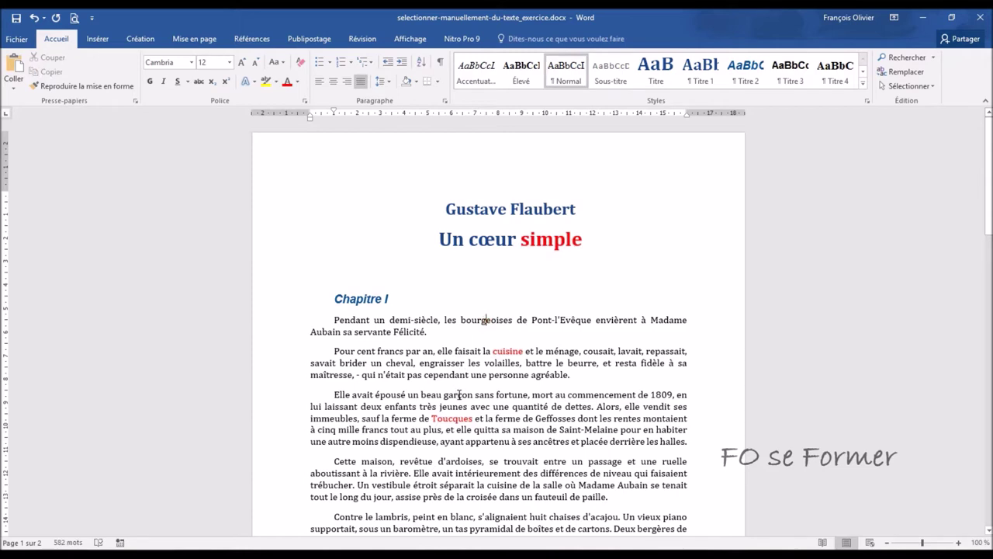
- Select the word 'bourgeoises' and drag it toward 'cuisine' to try moving it
double_click(487, 319)
drag(465, 318, 518, 325)
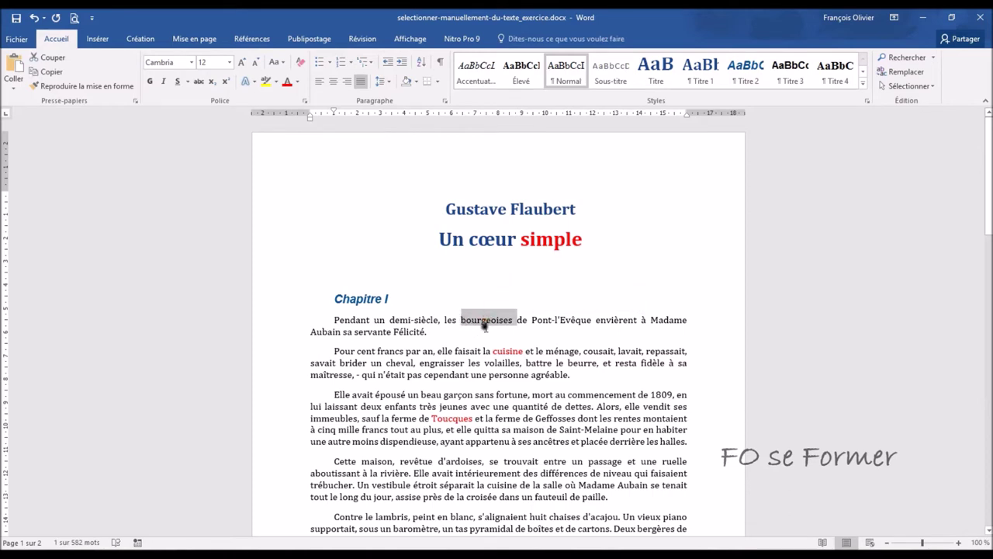
drag(517, 324, 500, 345)
- Cancel the move, then select the whole paragraph containing 'bourgeoises'
click(479, 321)
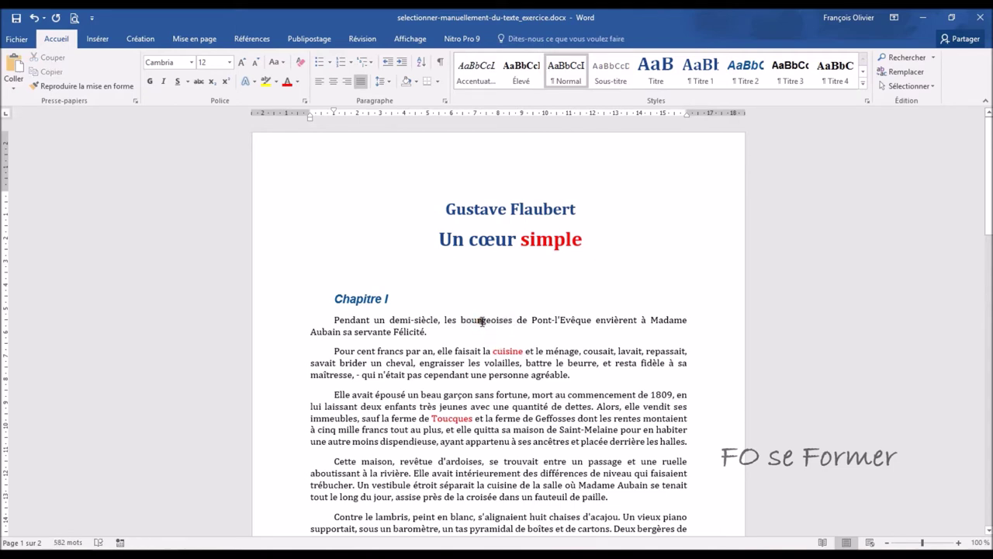
double_click(479, 321)
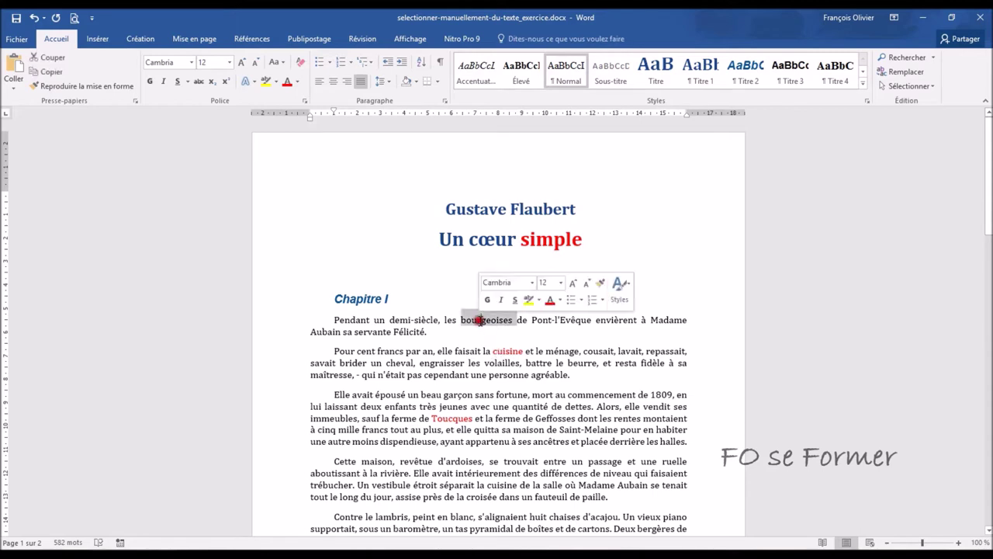
triple_click(479, 321)
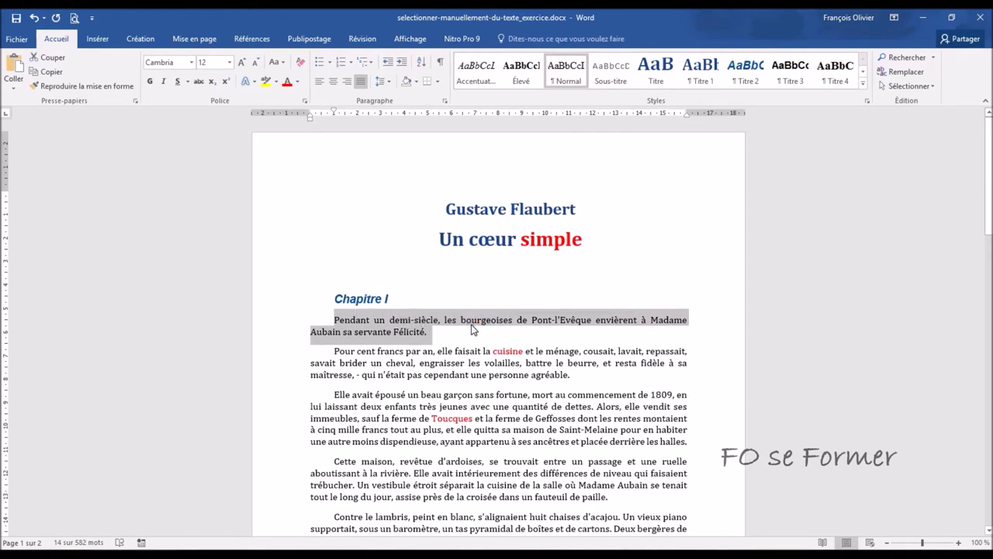
click(284, 363)
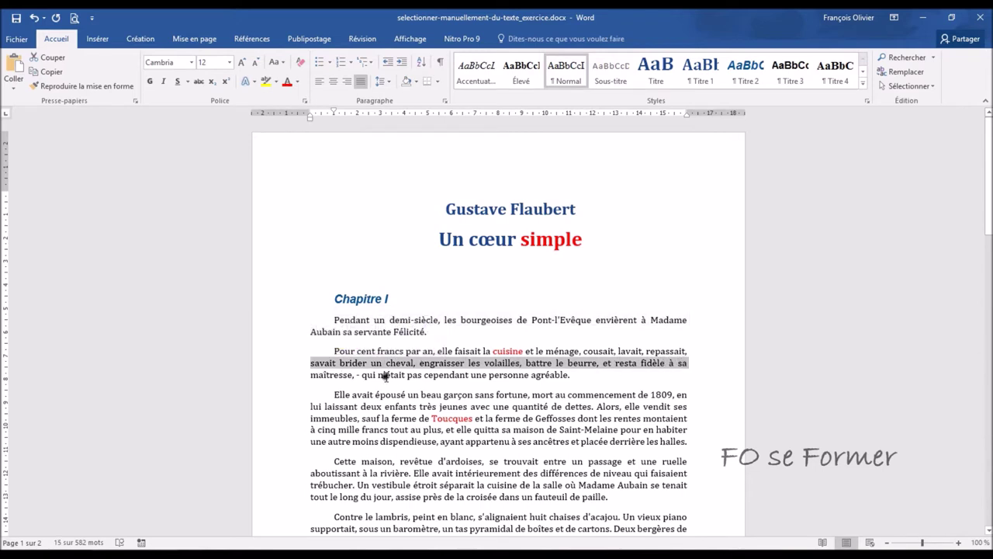
double_click(294, 371)
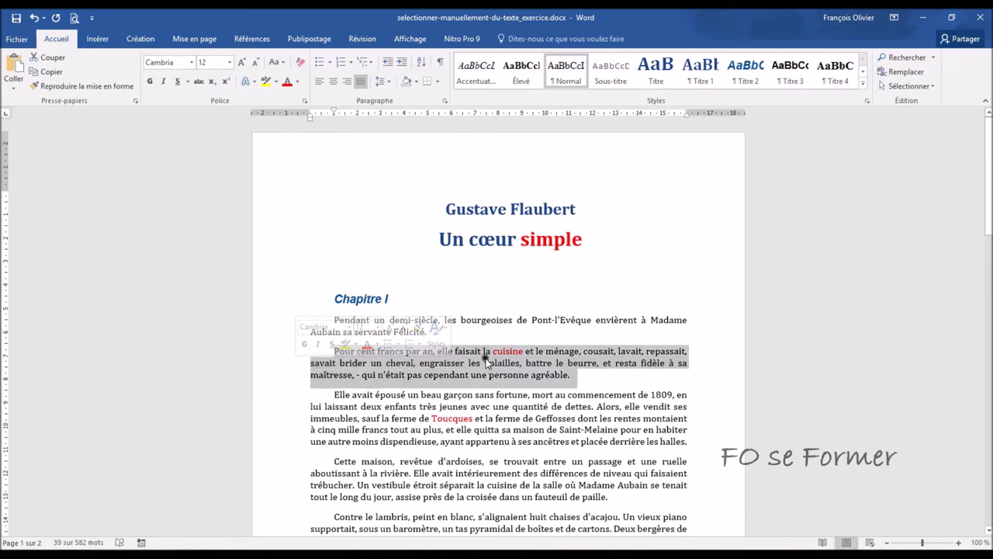
click(281, 370)
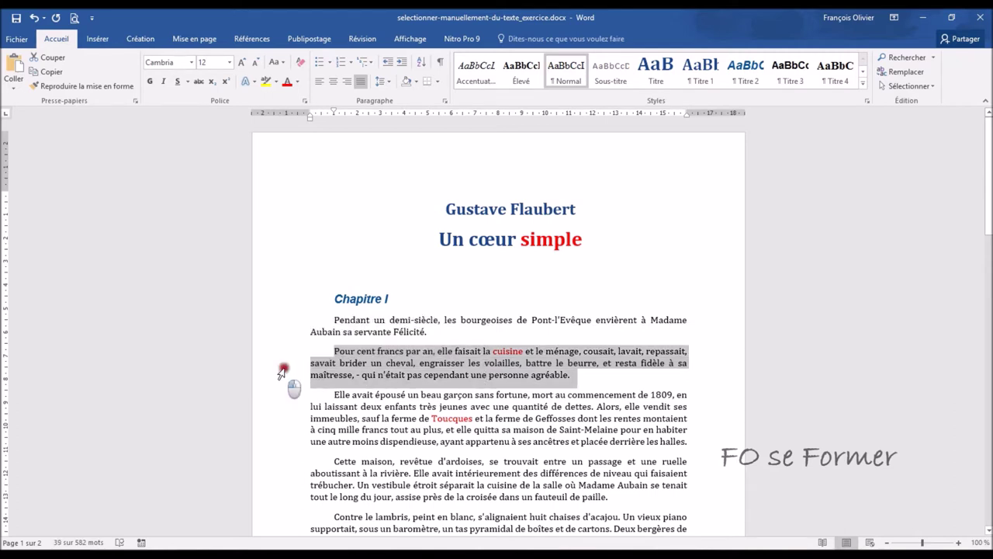
triple_click(281, 371)
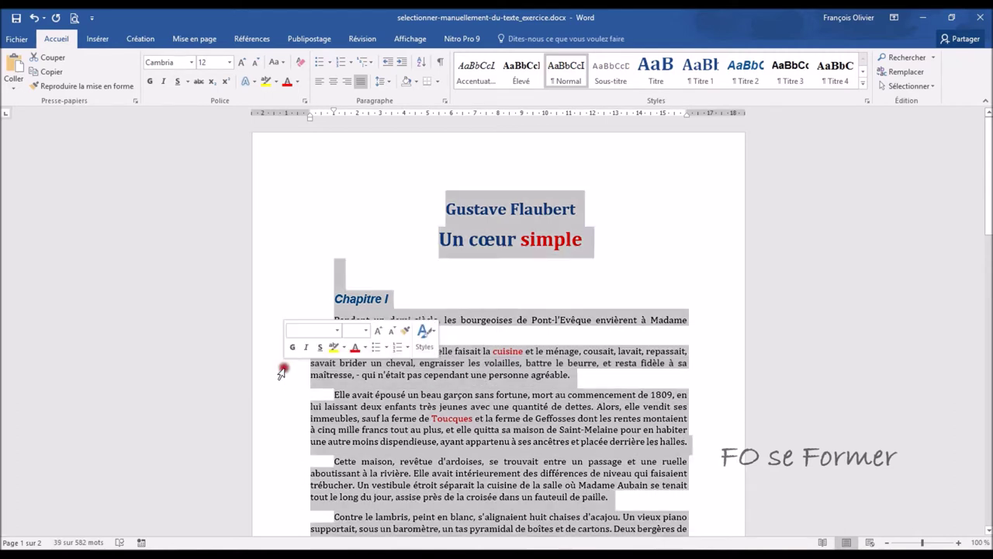
click(490, 376)
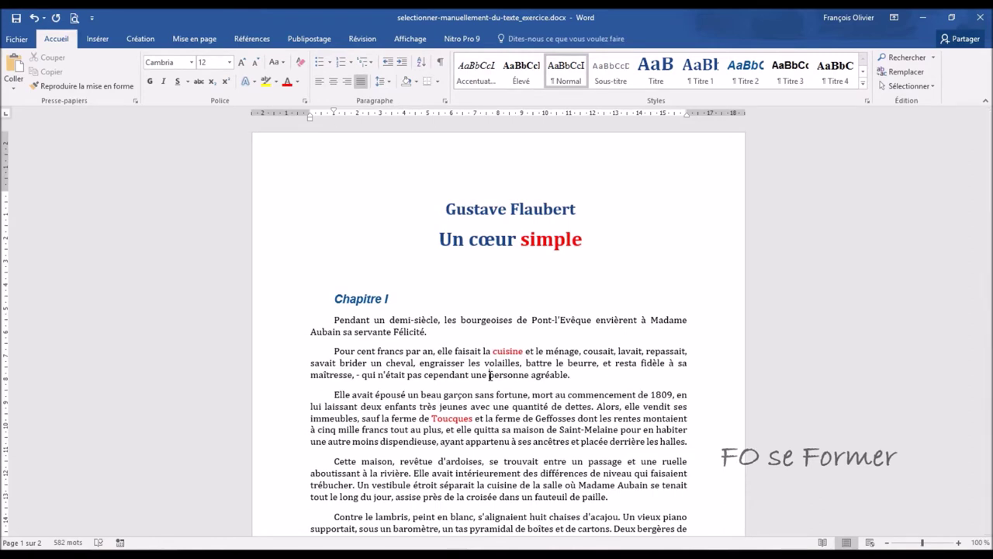
- Select the entire document with Ctrl+A, clear it, then select the word 'Madame'
key(ctrl+a)
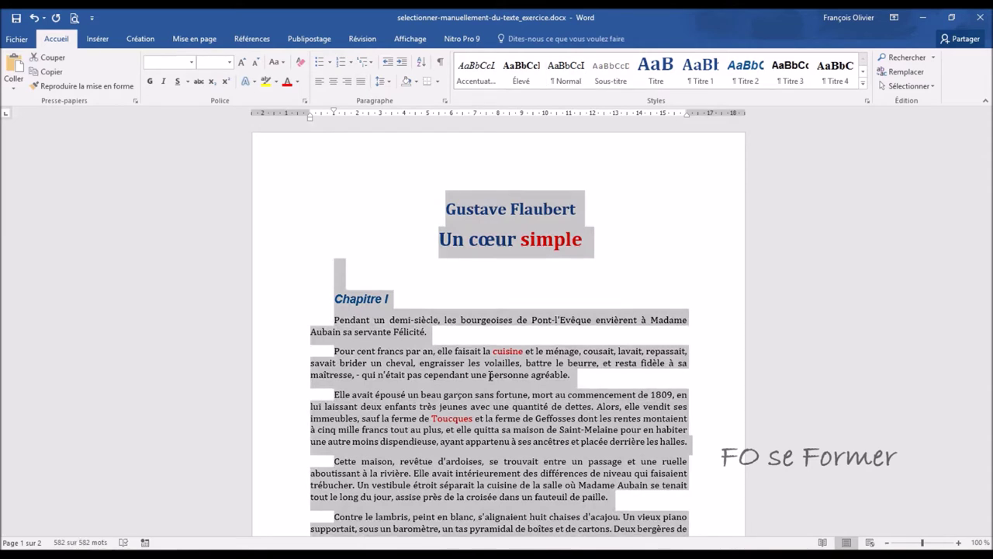
click(498, 364)
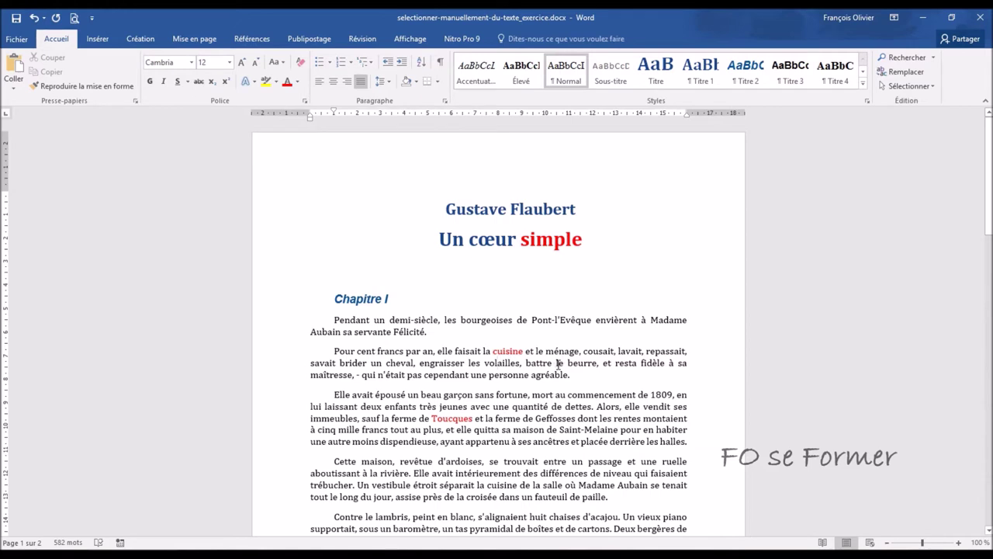
click(700, 321)
double_click(700, 320)
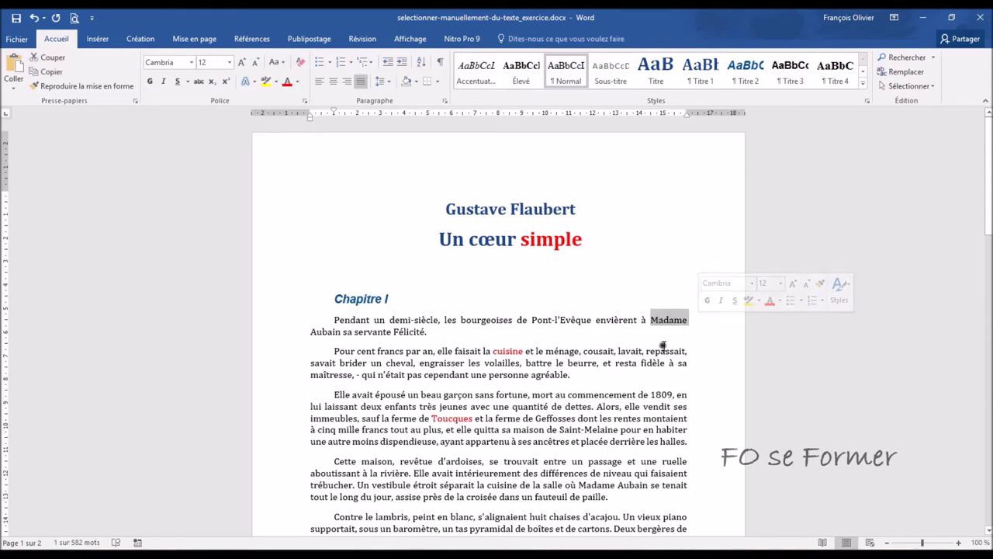
- Select the third paragraph, then the single words 'ses' and 'montaient'
triple_click(697, 406)
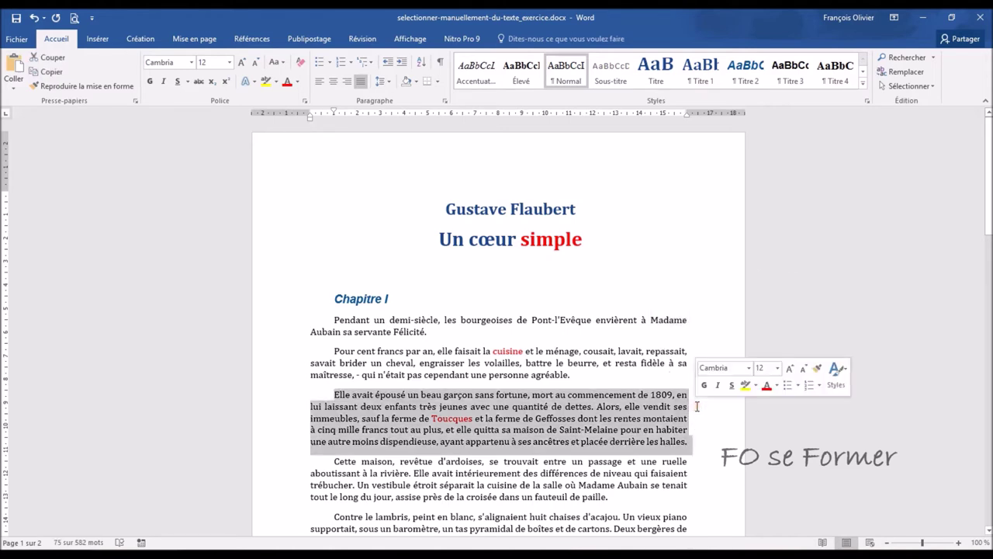
click(697, 406)
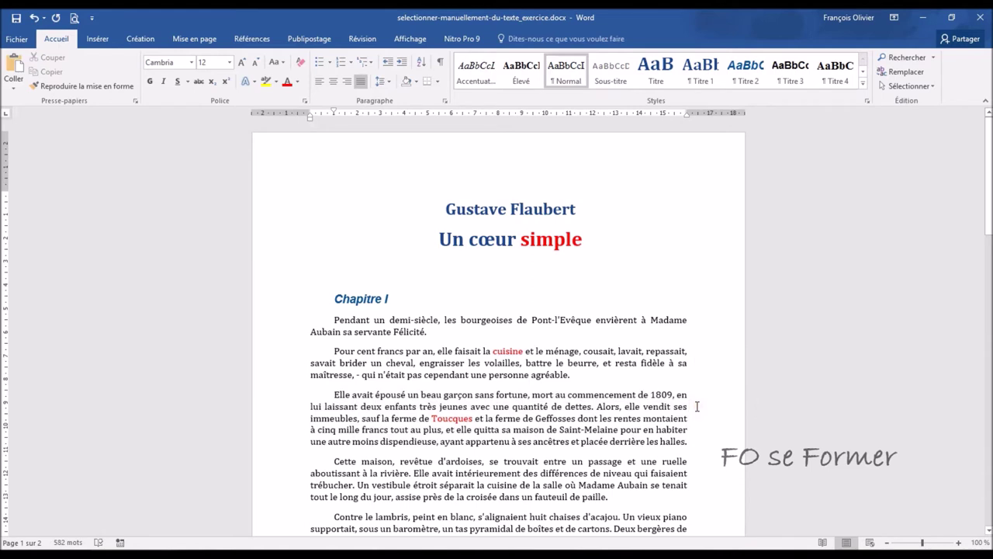
double_click(697, 406)
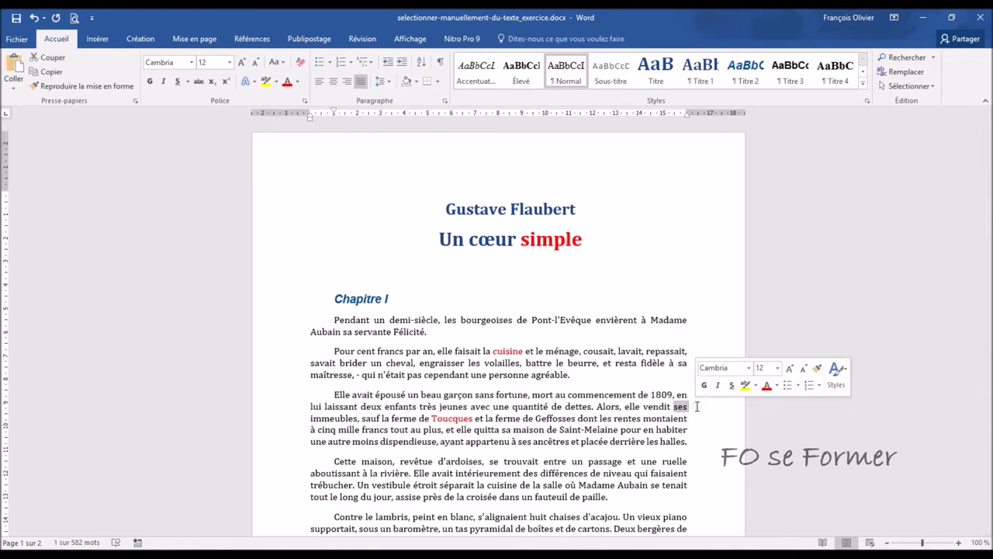
double_click(697, 415)
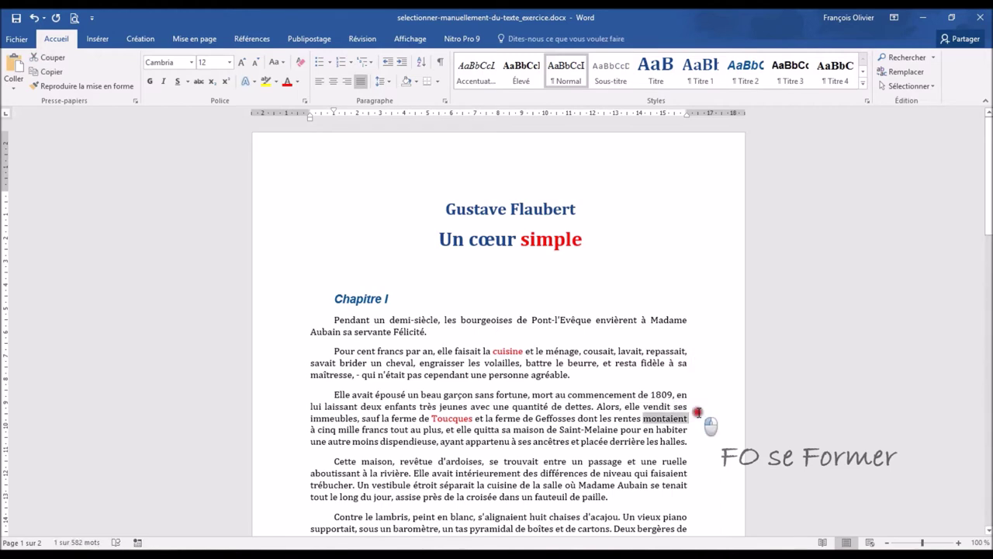
- Reselect and clear the third paragraph, then bring up the city population table document
triple_click(697, 413)
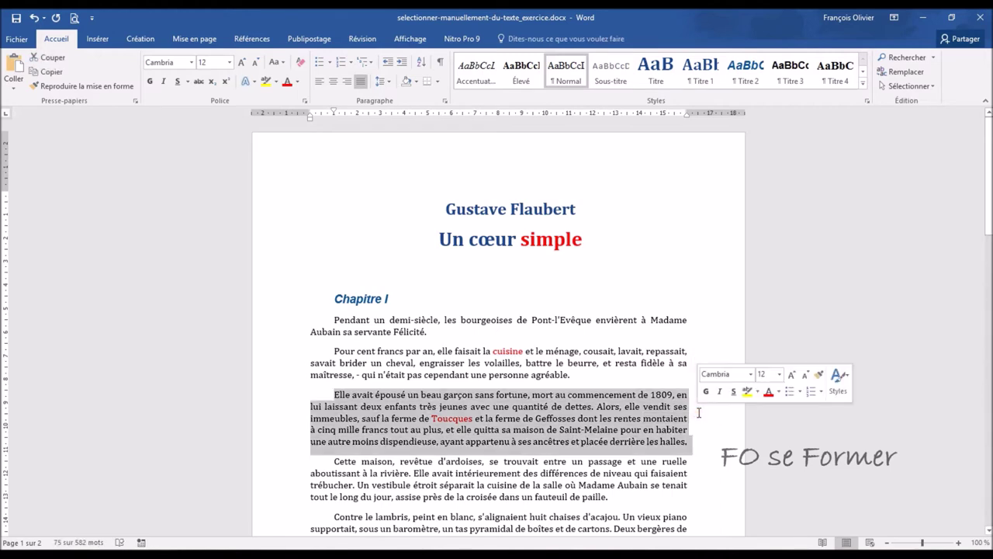
triple_click(698, 413)
triple_click(698, 412)
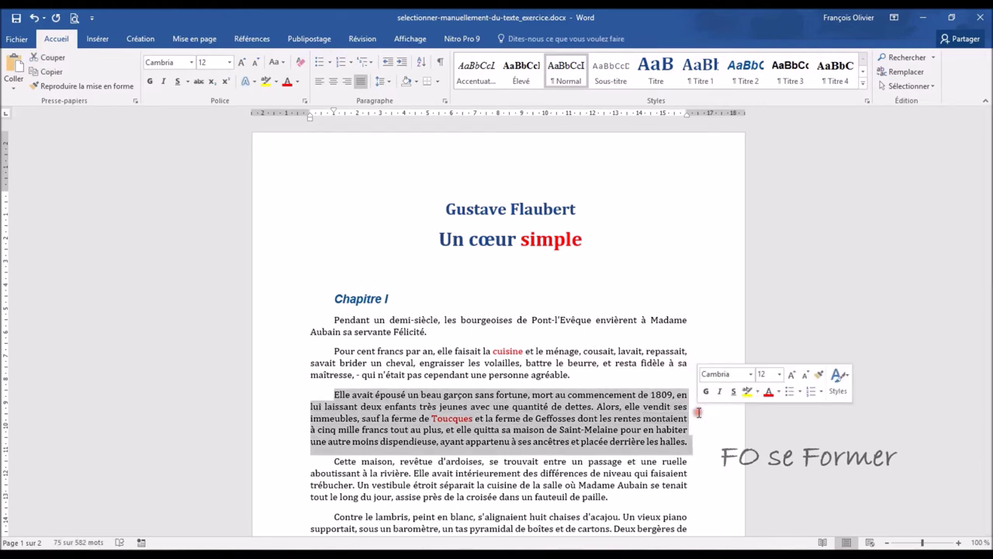
click(661, 419)
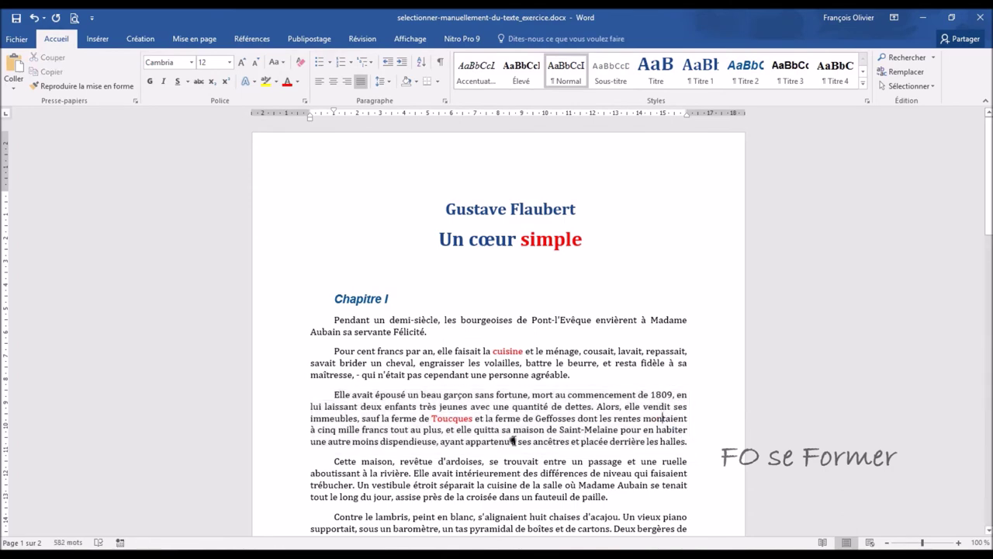
click(227, 541)
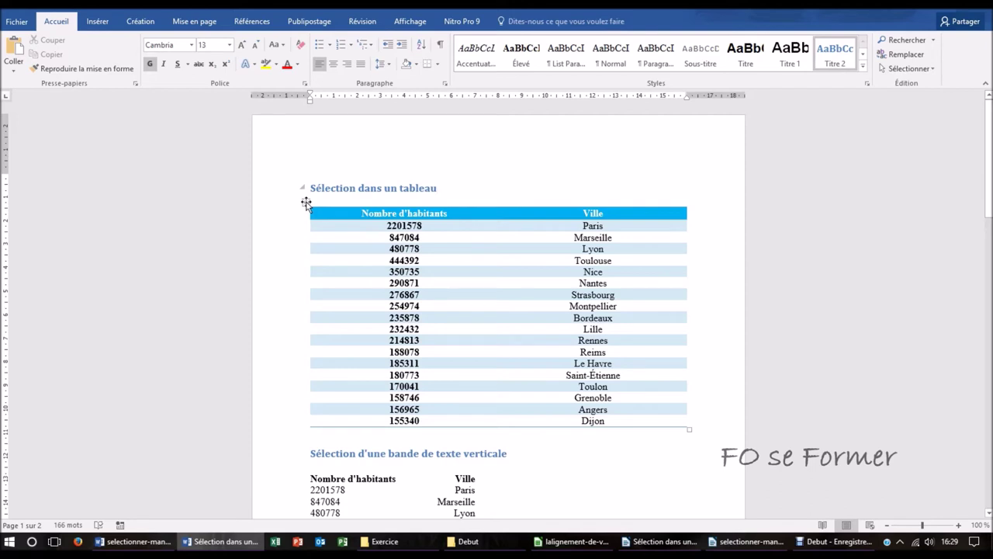
click(306, 203)
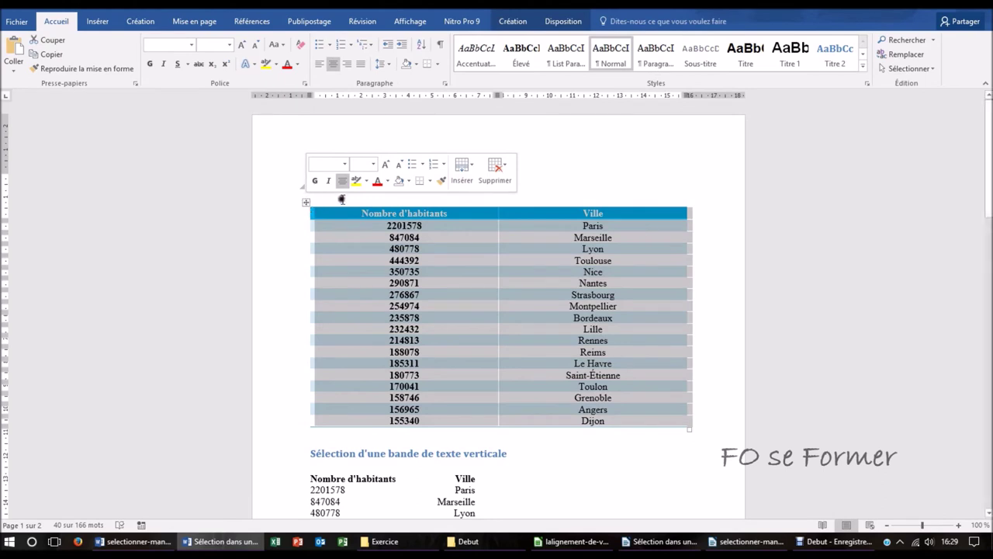
click(523, 174)
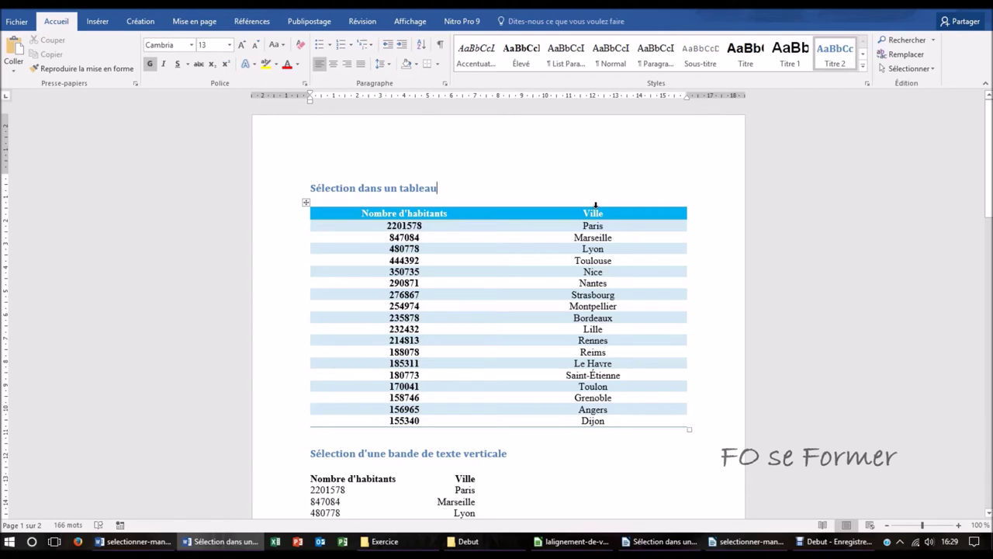
click(595, 205)
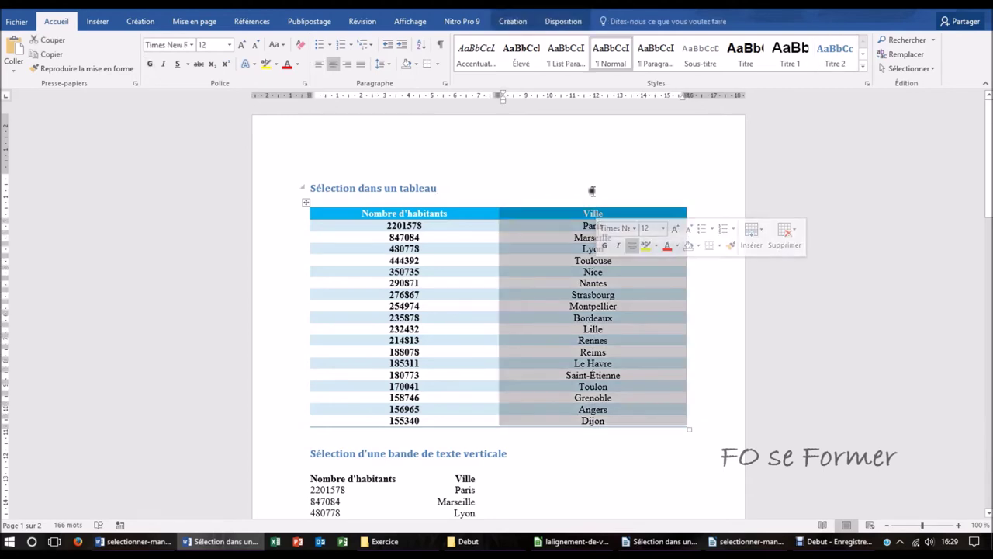
click(586, 179)
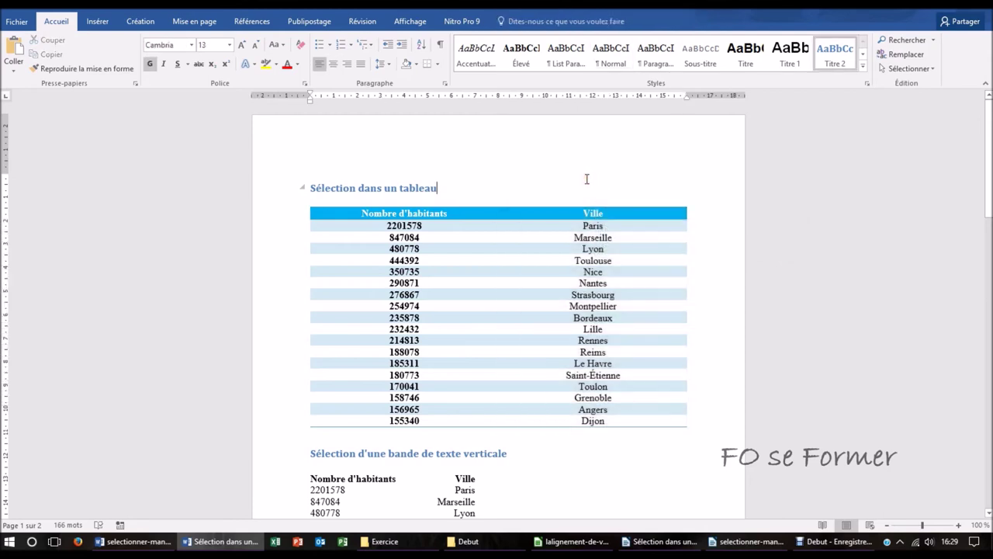
click(276, 252)
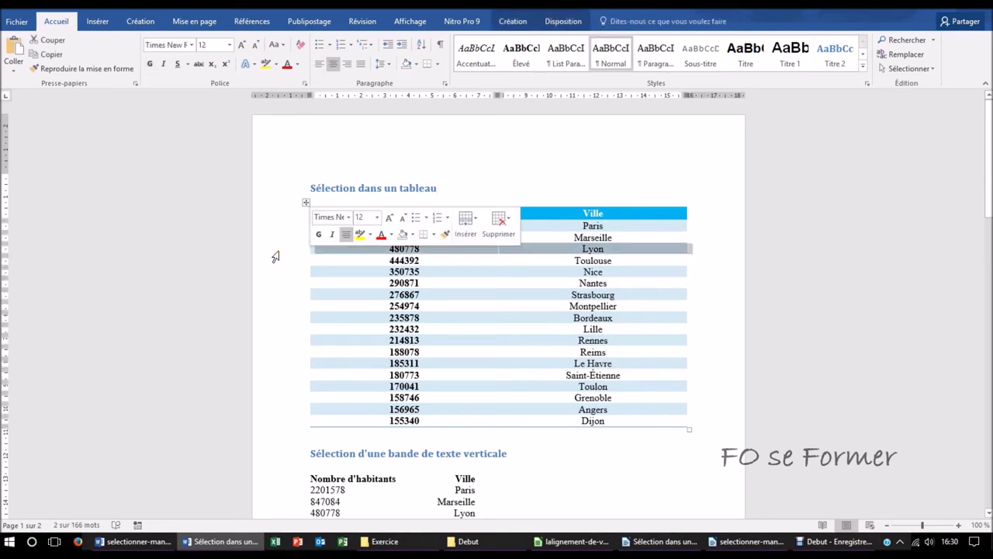
click(283, 307)
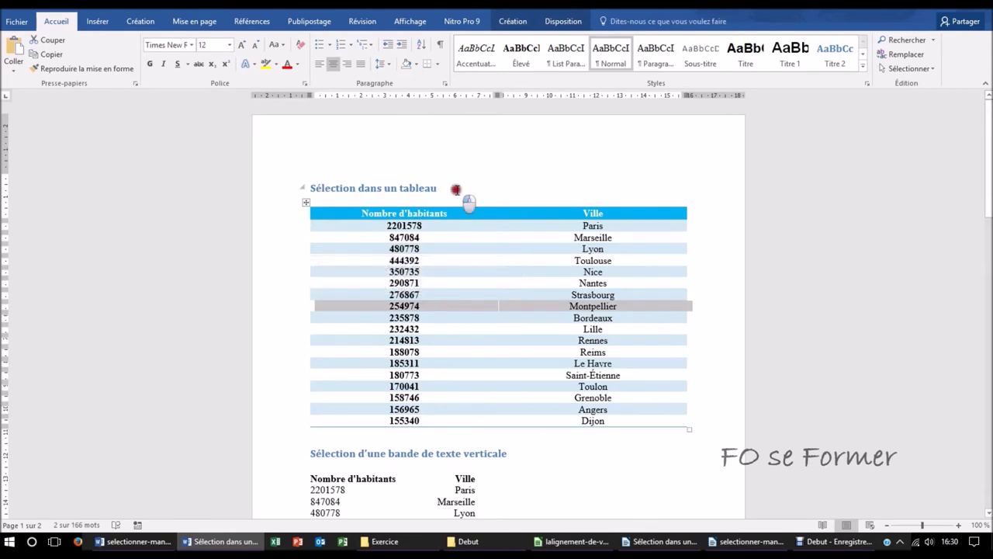
click(453, 189)
scroll(454, 189, down, 1)
scroll(446, 199, down, 1)
scroll(446, 202, down, 2)
scroll(446, 204, down, 1)
scroll(447, 204, down, 1)
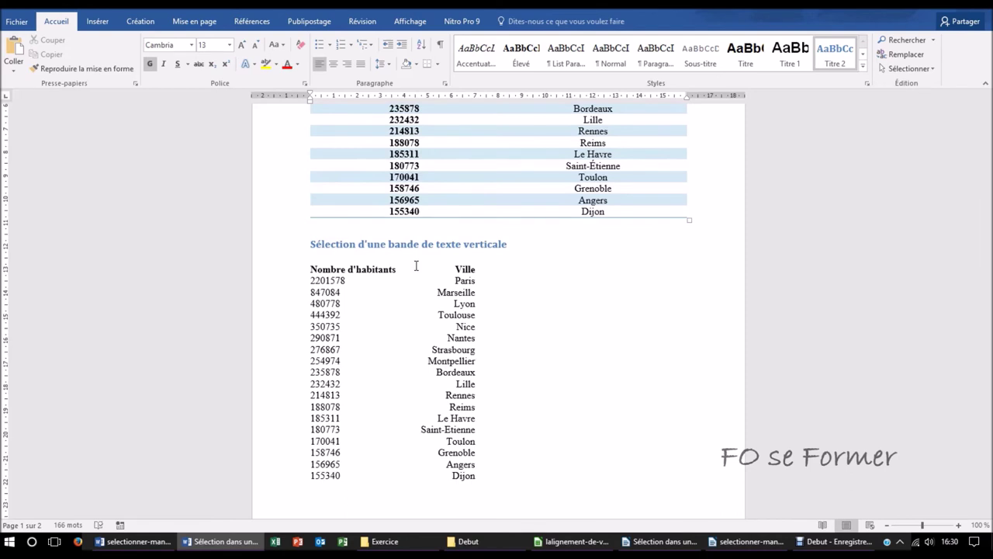
click(440, 48)
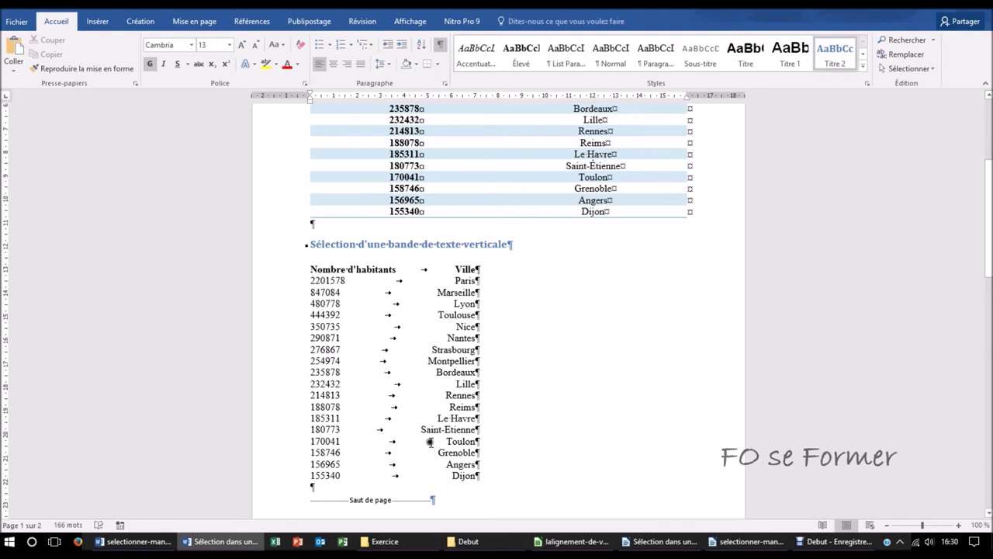
click(353, 274)
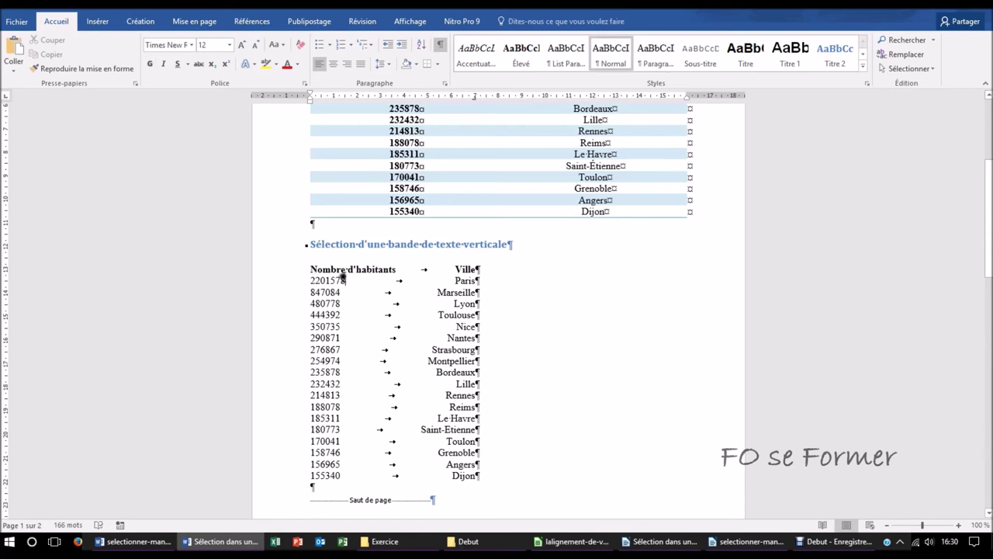
scroll(325, 265, up, 5)
click(299, 186)
click(306, 172)
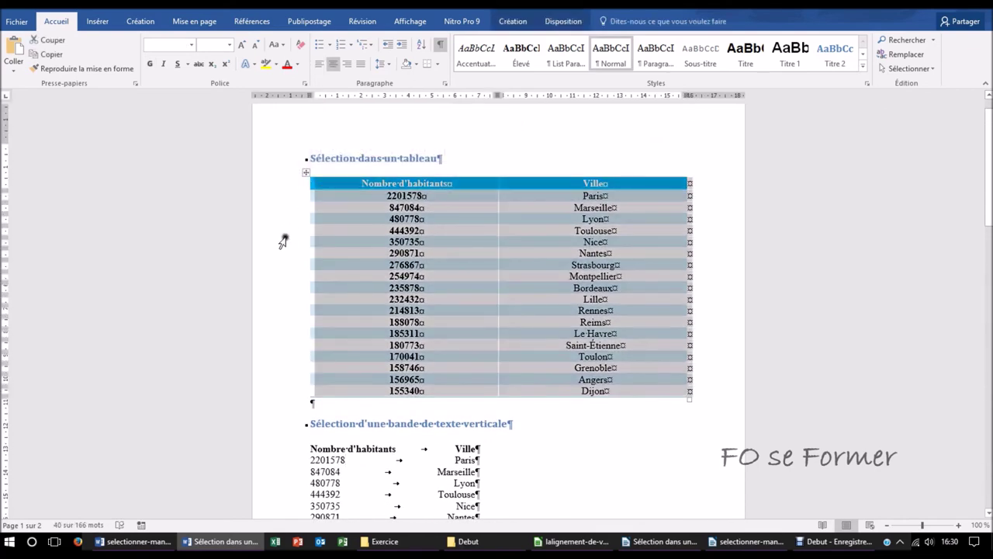
click(306, 172)
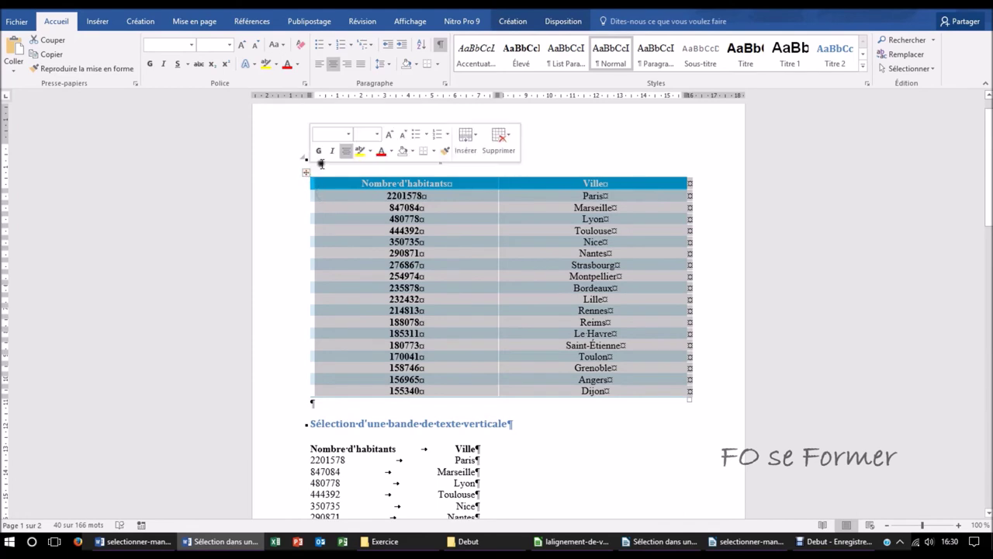
click(549, 160)
scroll(380, 327, down, 3)
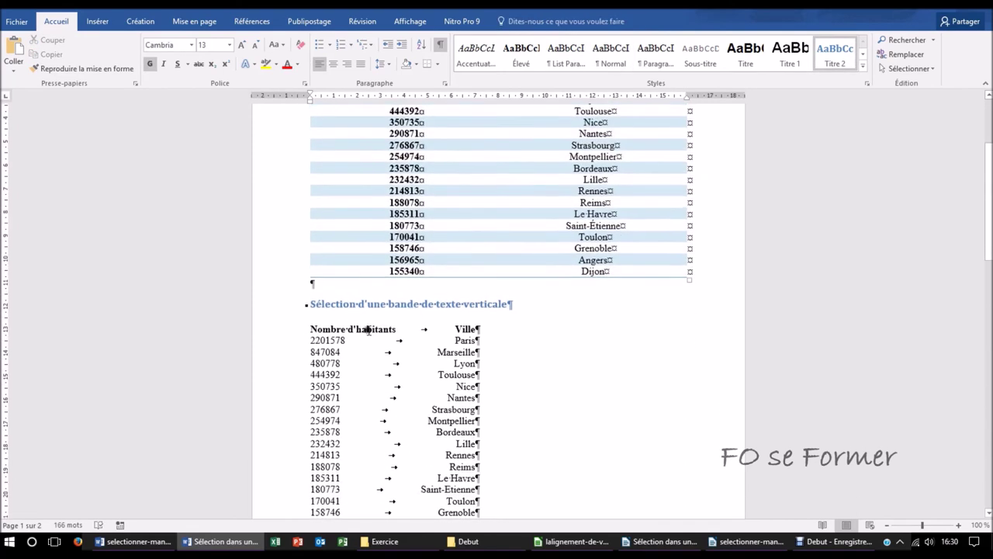
click(440, 44)
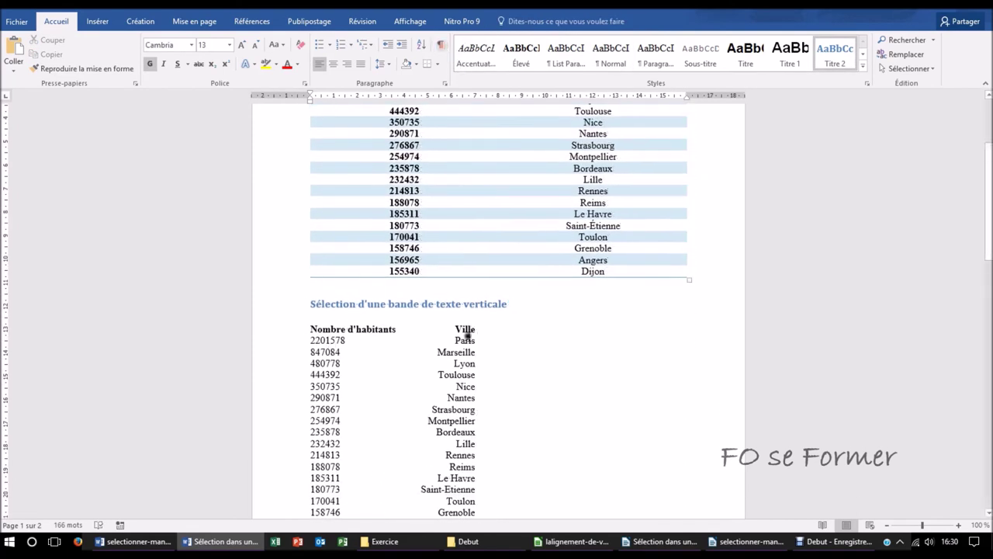
scroll(468, 341, down, 2)
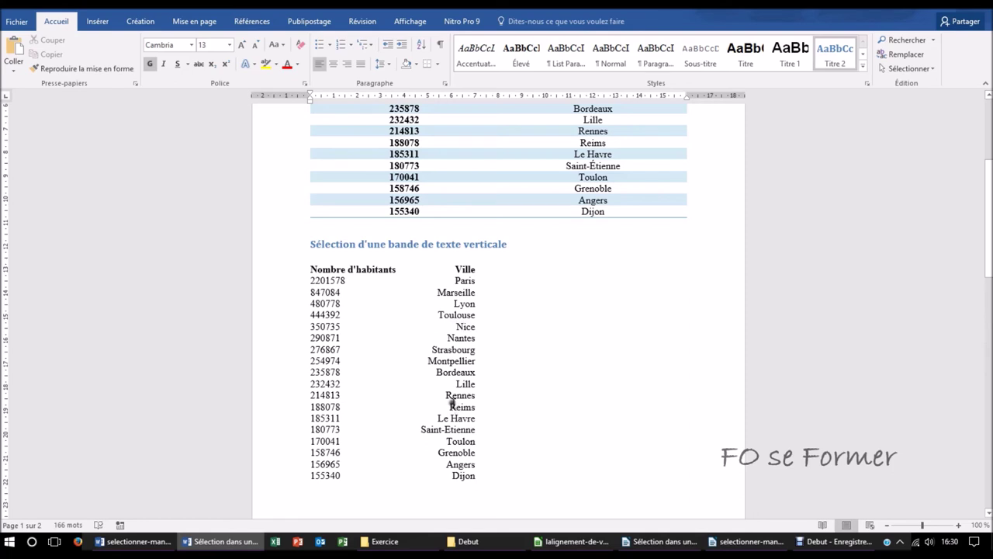
click(456, 326)
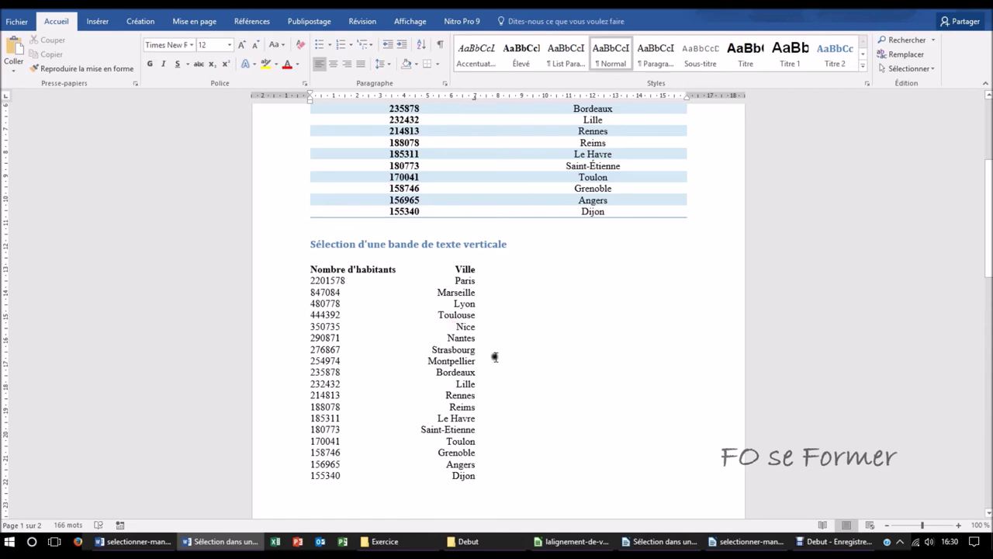
drag(457, 326, 477, 387)
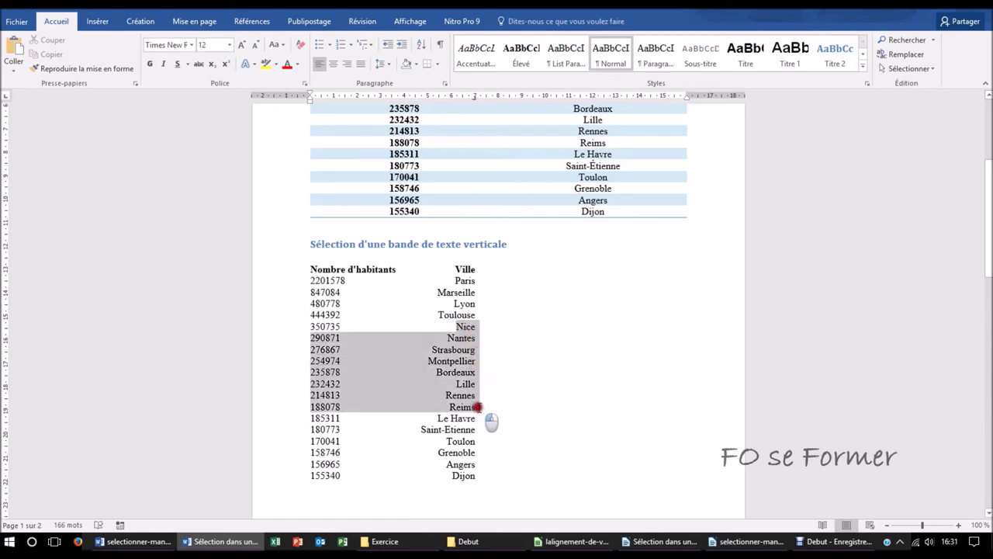
drag(477, 387, 477, 404)
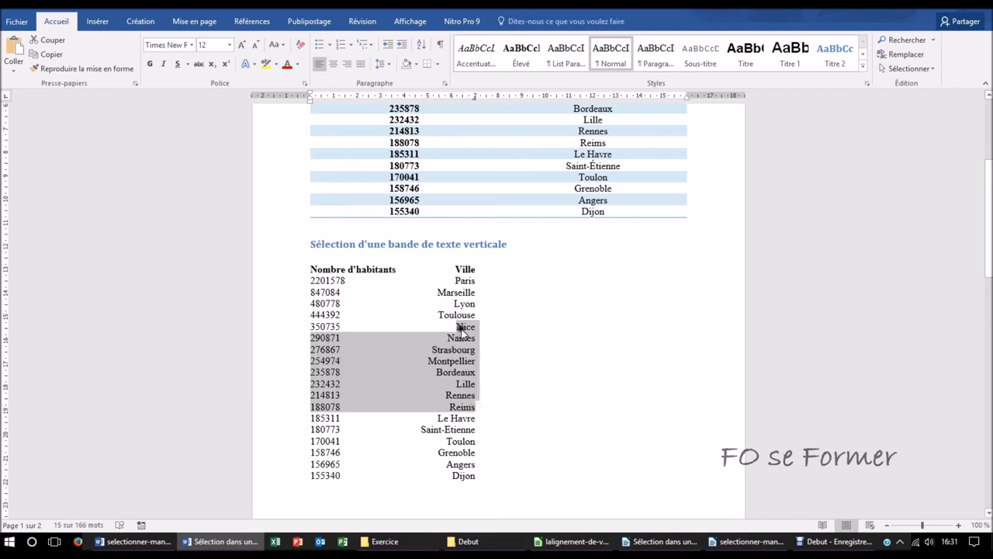
click(462, 362)
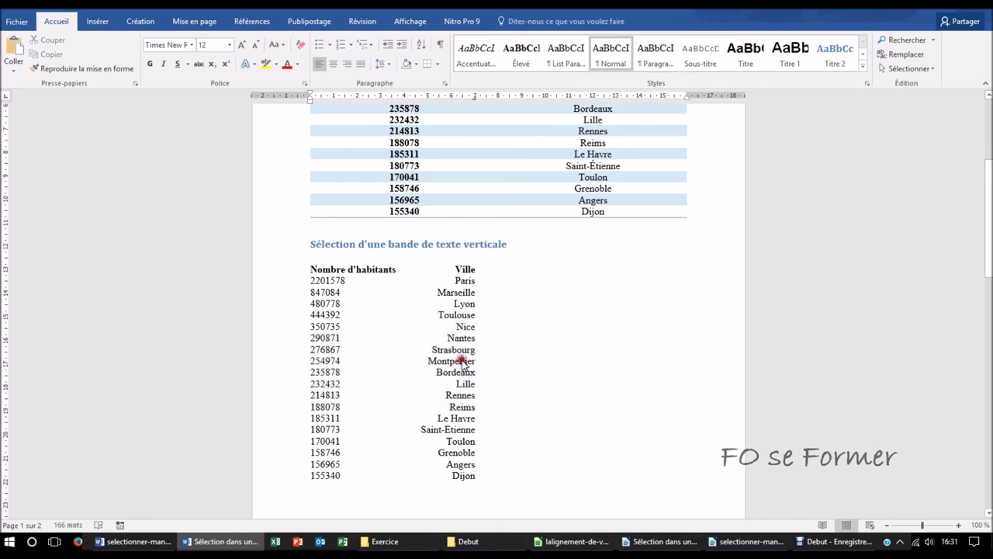
click(341, 327)
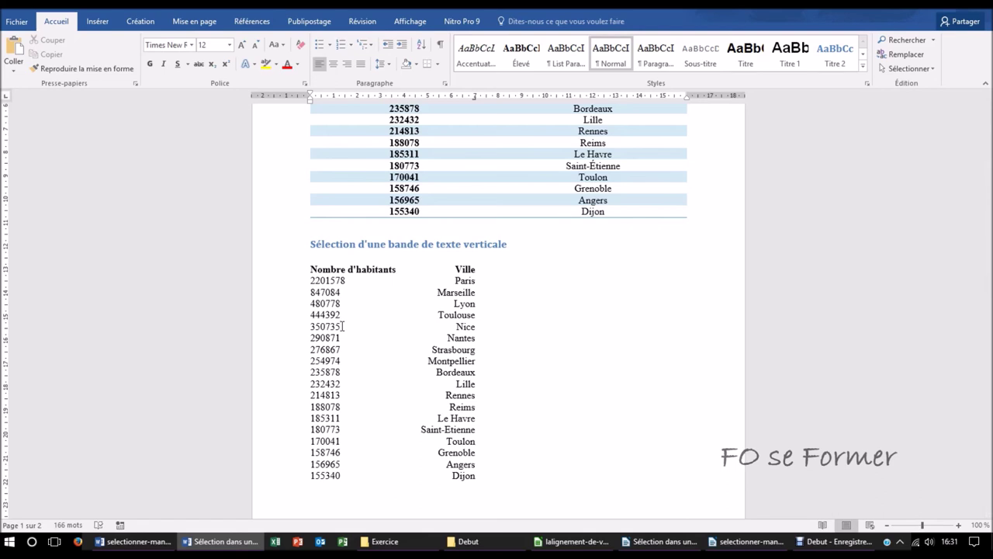
key(alt)
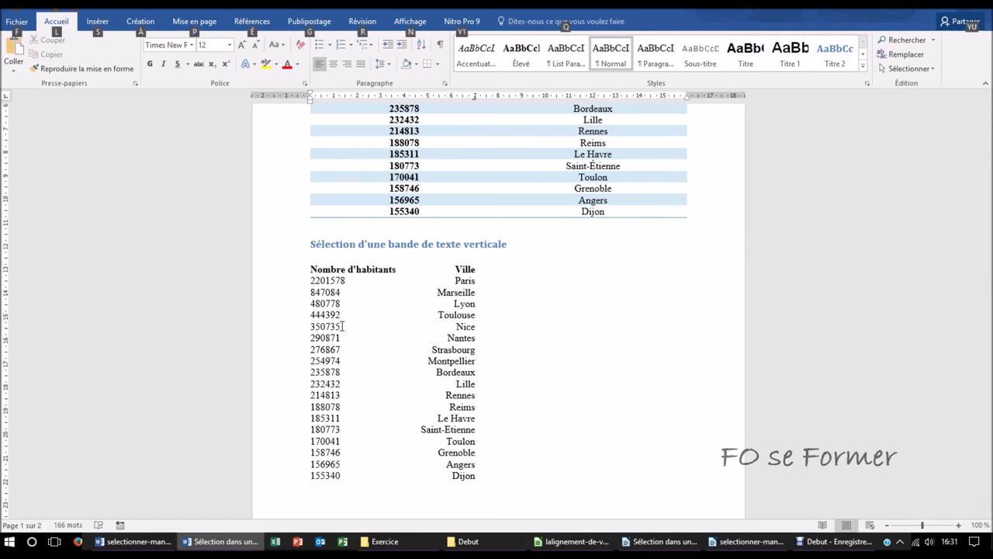
- Alt-drag a vertical block over the city names Nice to Reims and colour them red
alt+click(341, 326)
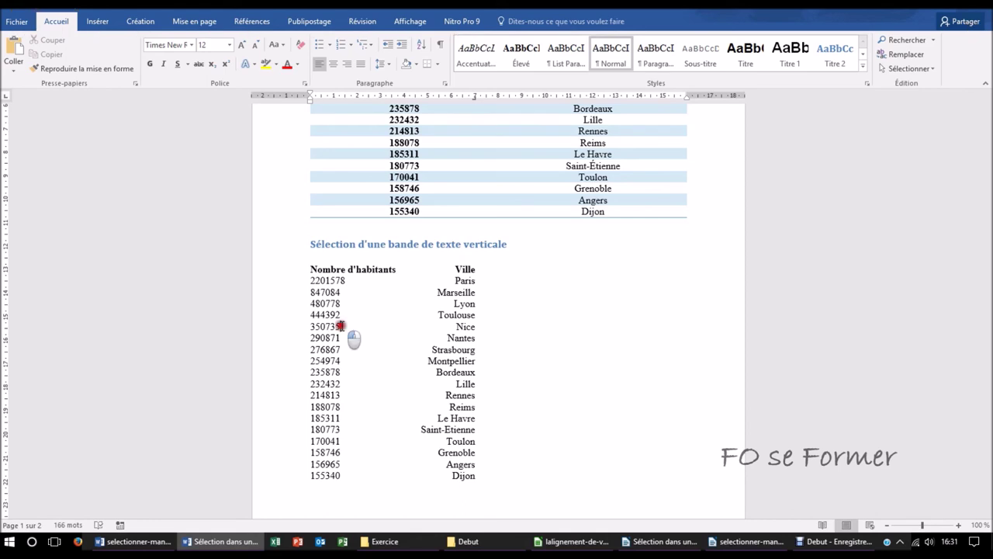
drag(341, 326, 476, 328)
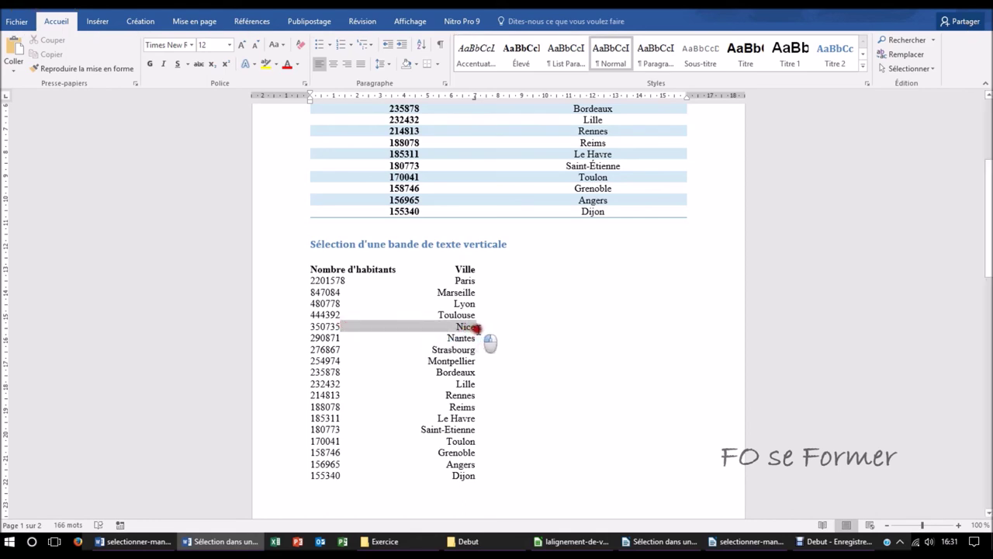
drag(476, 328, 476, 407)
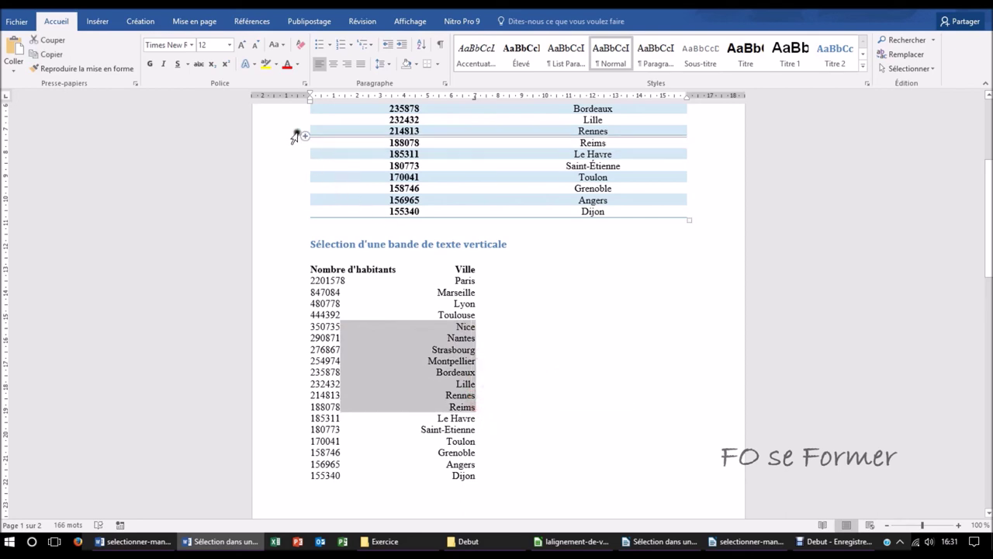
click(285, 65)
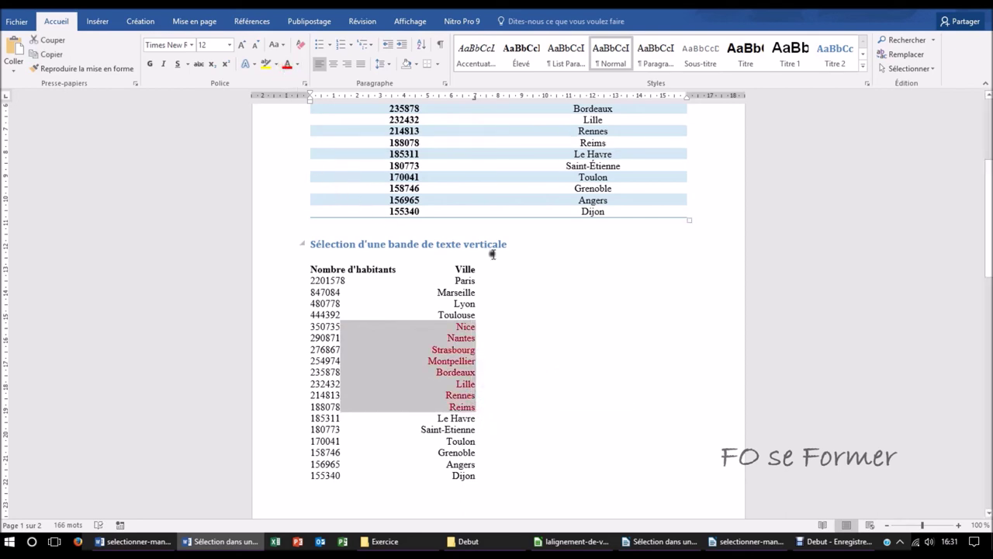